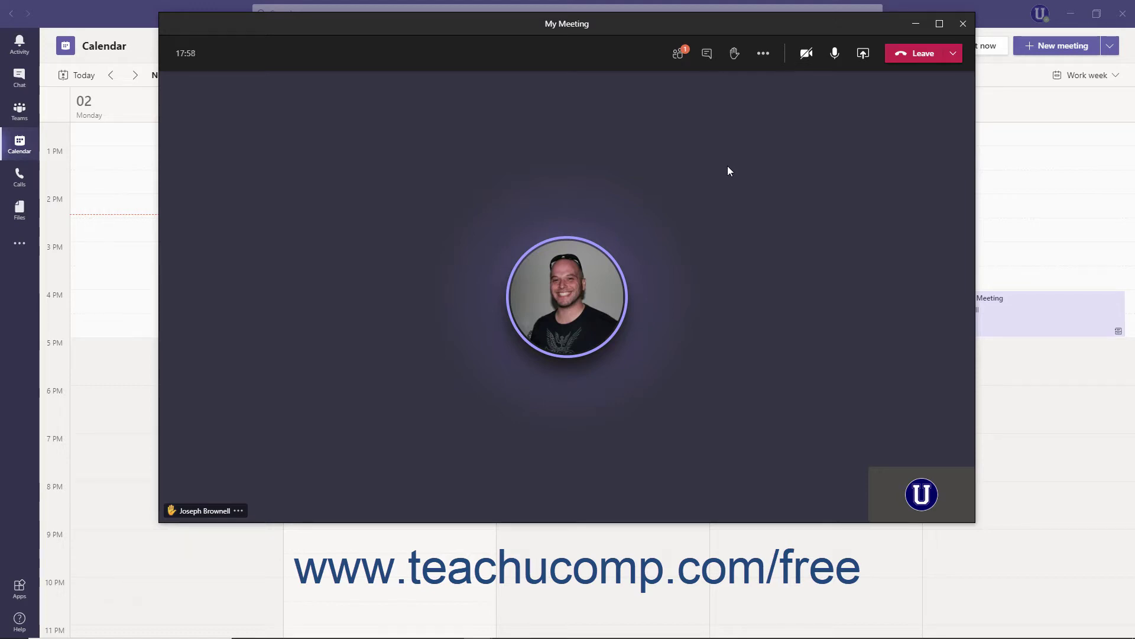
Step: Raise and then lower your own hand, and bring up the meeting's participant list
click(735, 59)
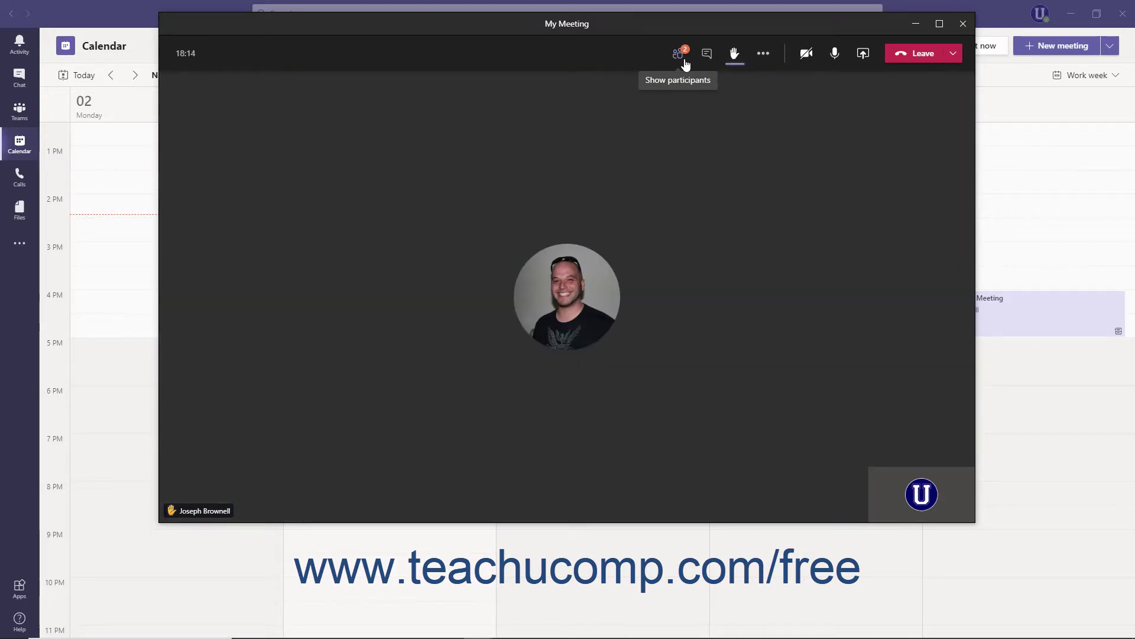
click(733, 64)
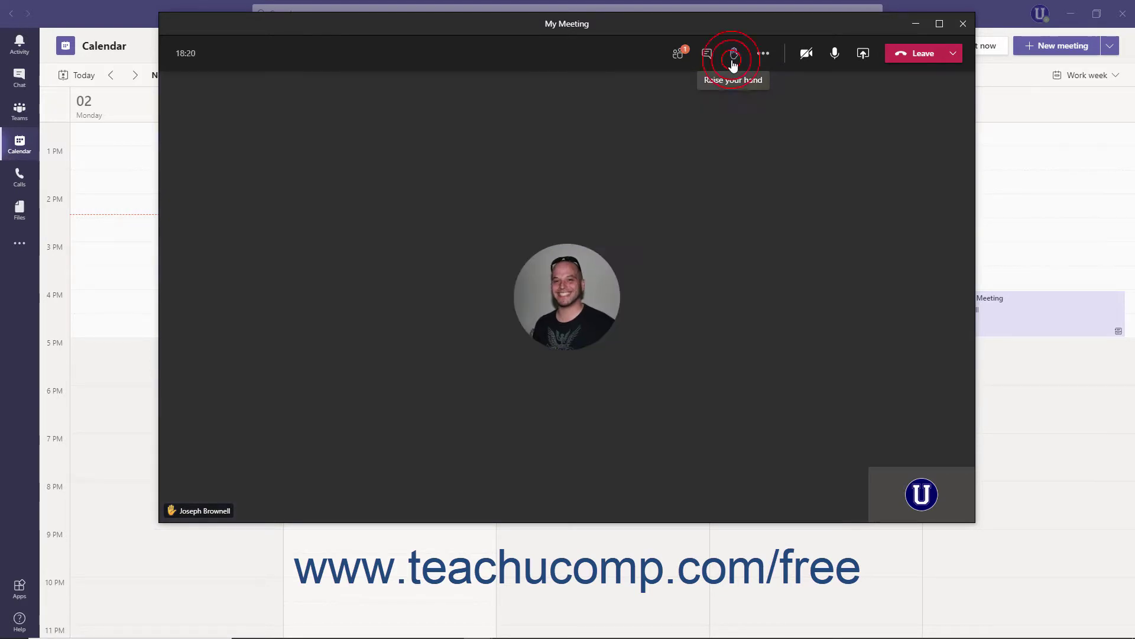
click(679, 54)
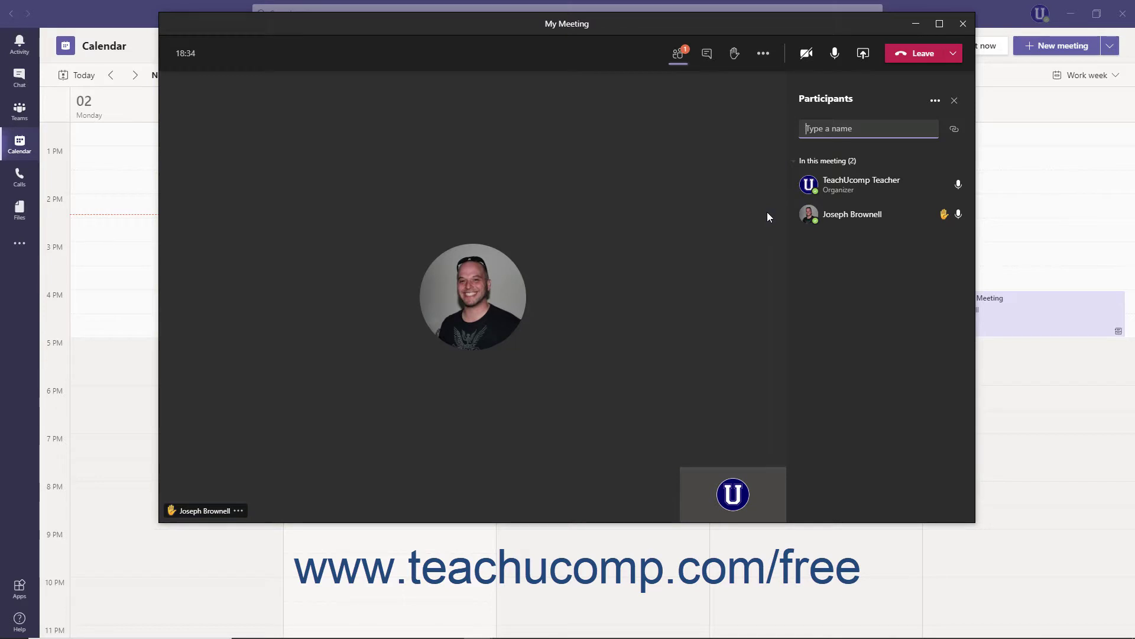
Step: Lower the other participant's raised hand from their row's More options menu
mouse_move(881, 221)
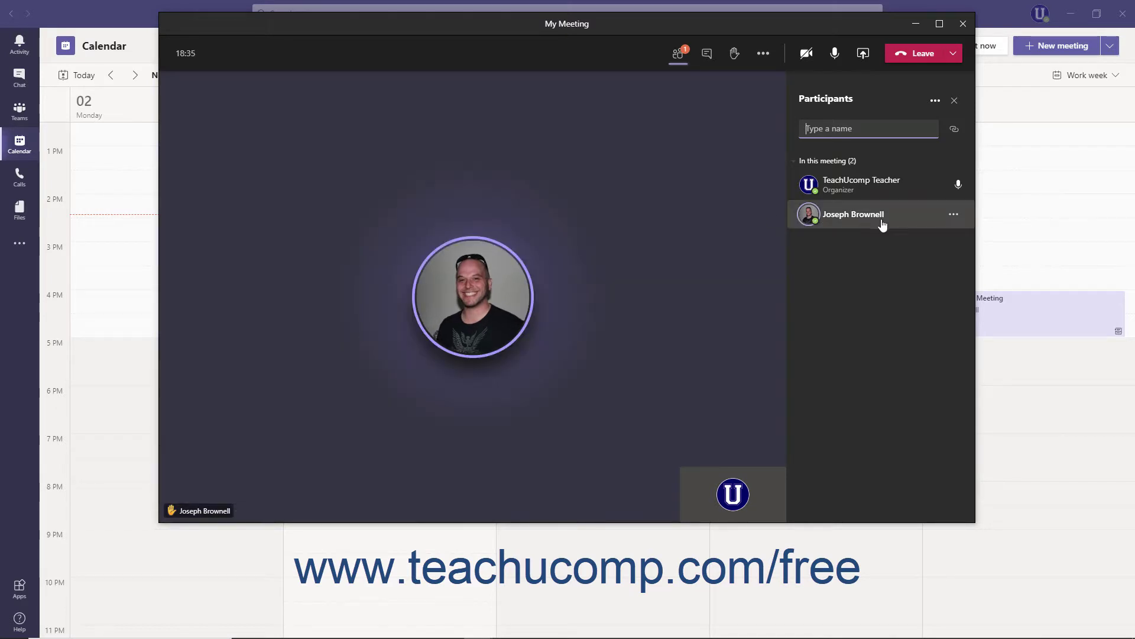
click(951, 216)
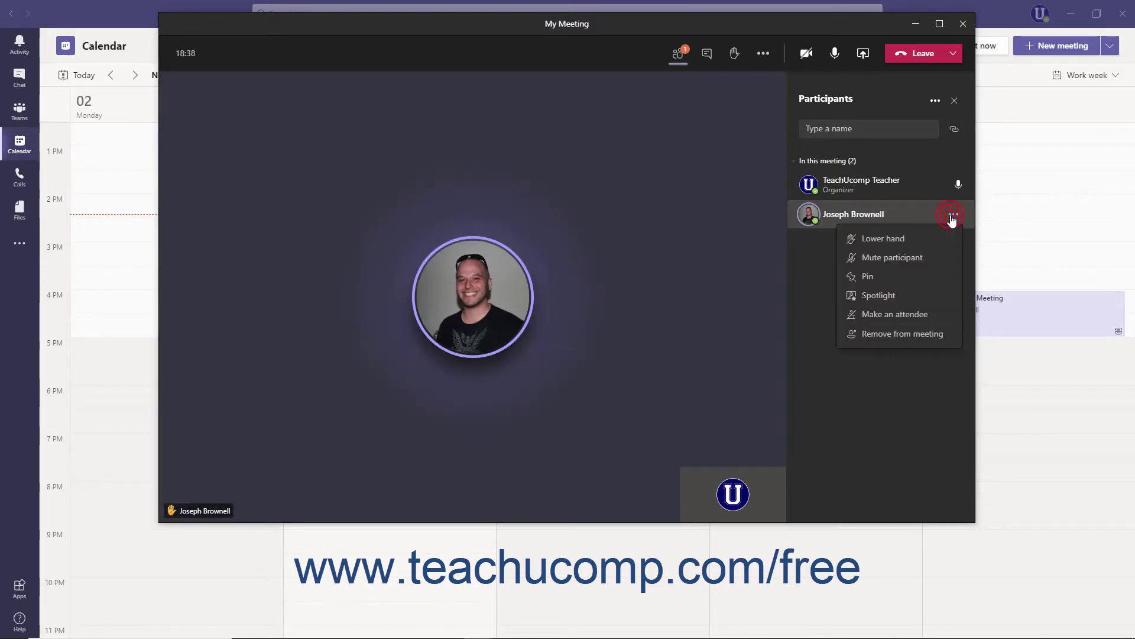
click(913, 237)
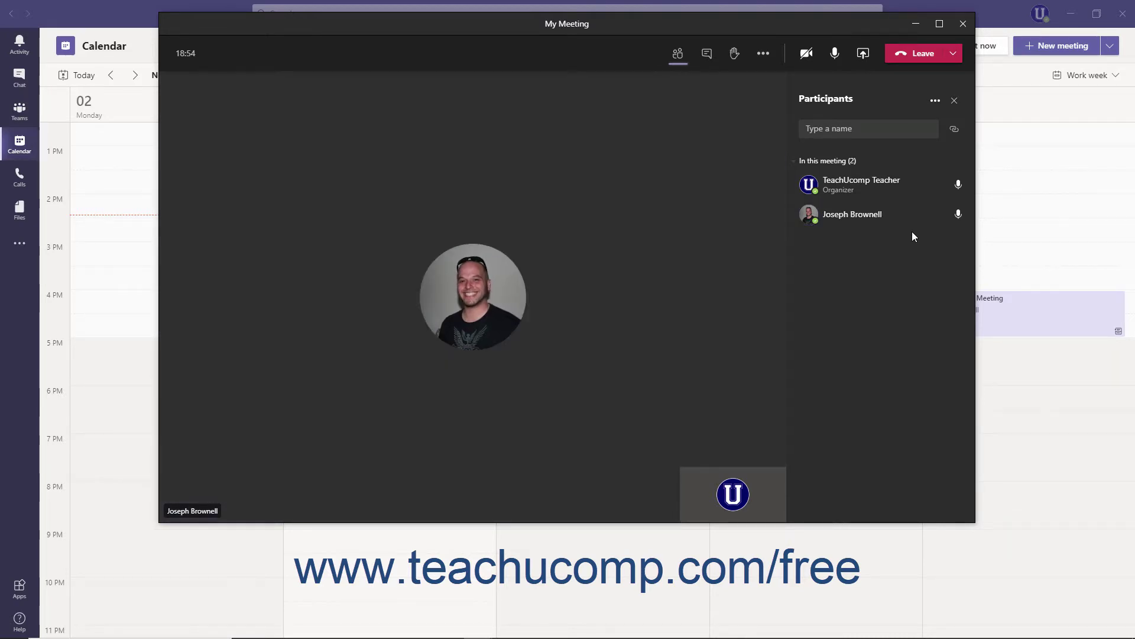
Step: Spotlight your own video for everyone, then stop spotlighting it
mouse_move(942, 200)
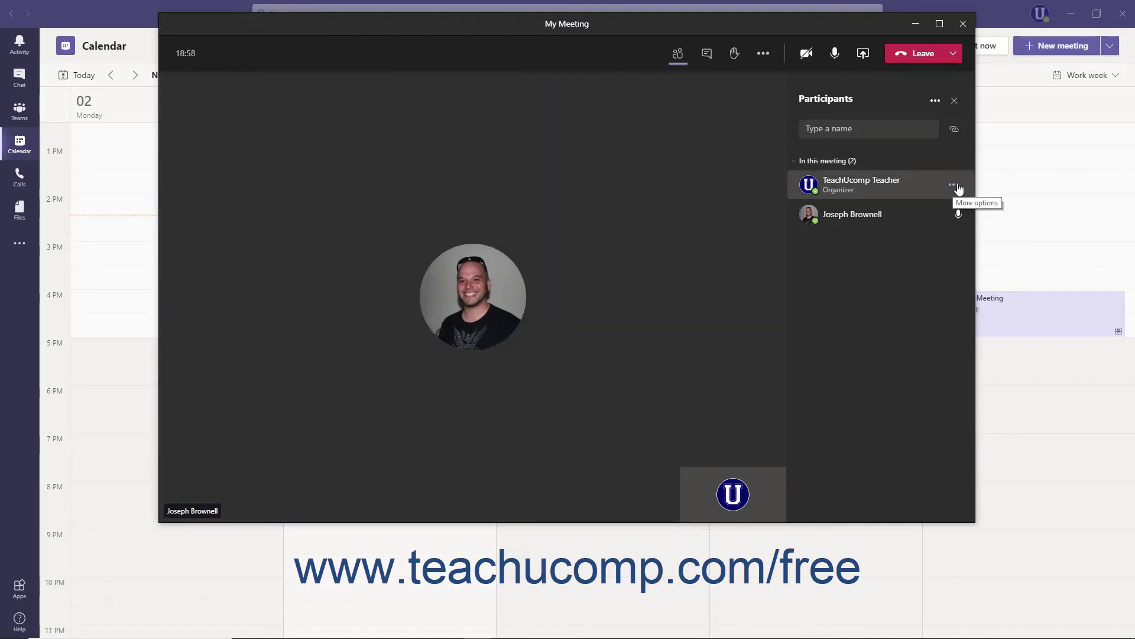
click(957, 186)
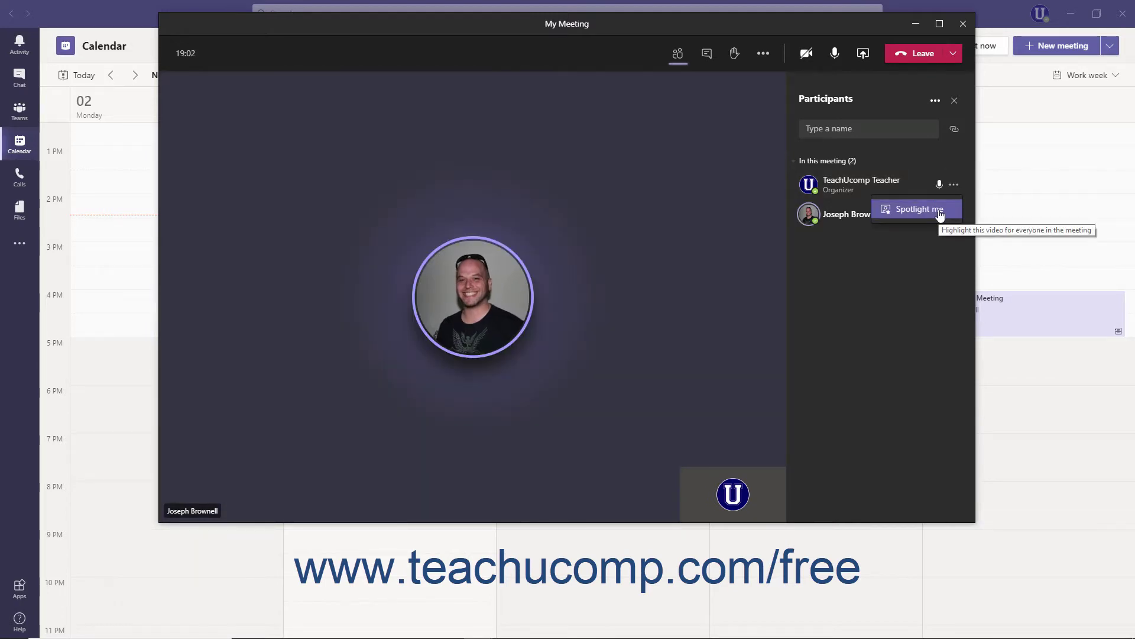
click(939, 211)
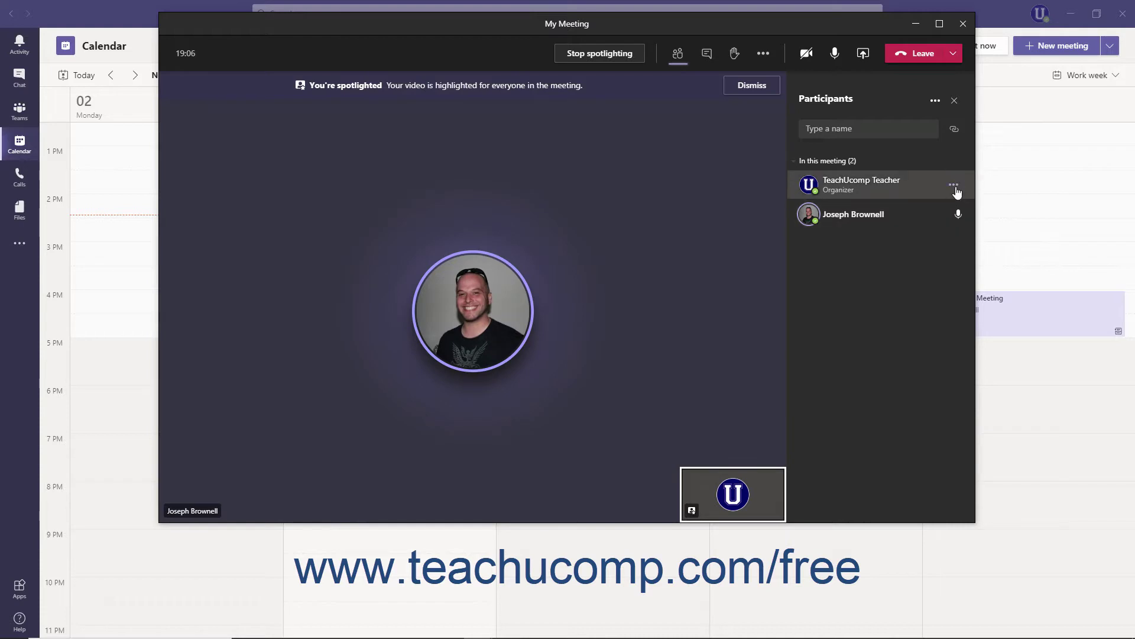
click(954, 186)
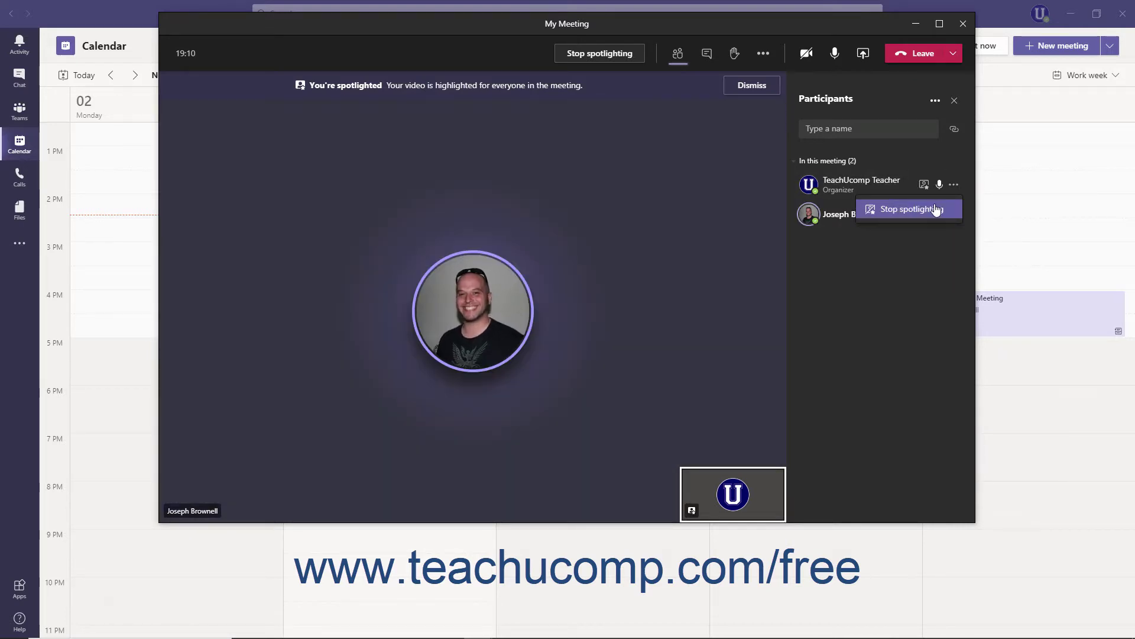
click(935, 209)
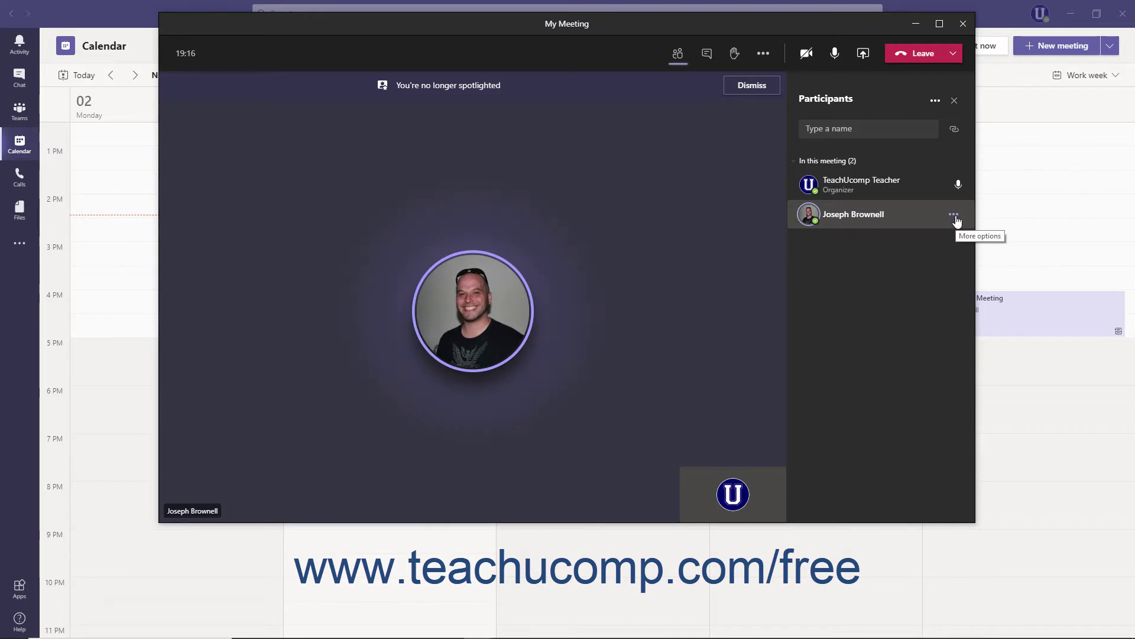
Step: Mute the other participant, then collapse and re-expand the In this meeting section
click(956, 219)
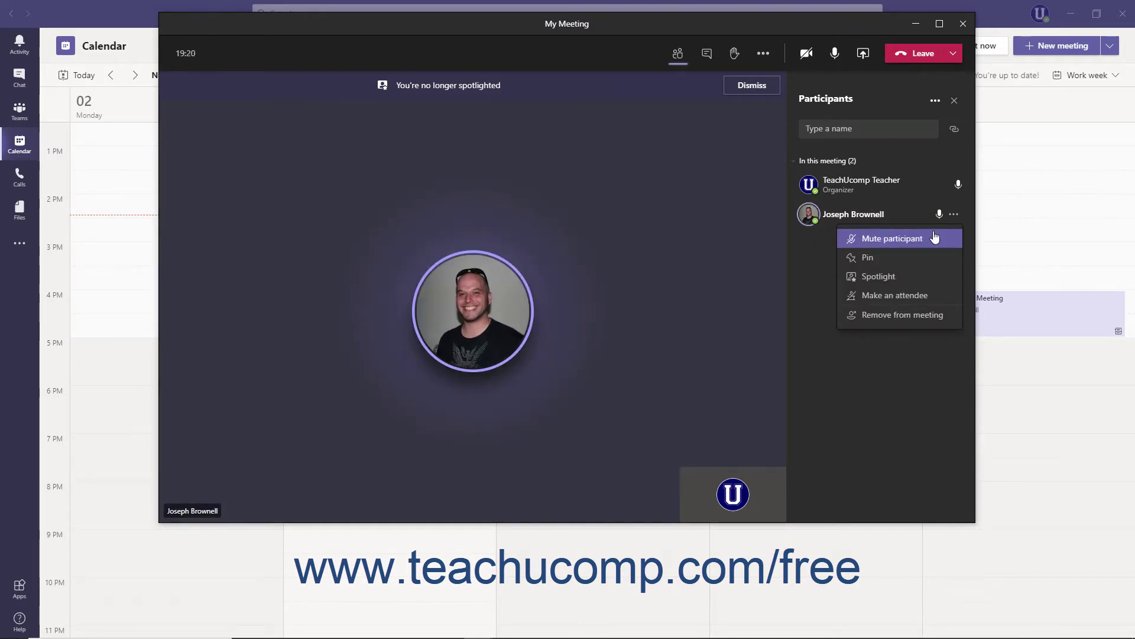
click(934, 238)
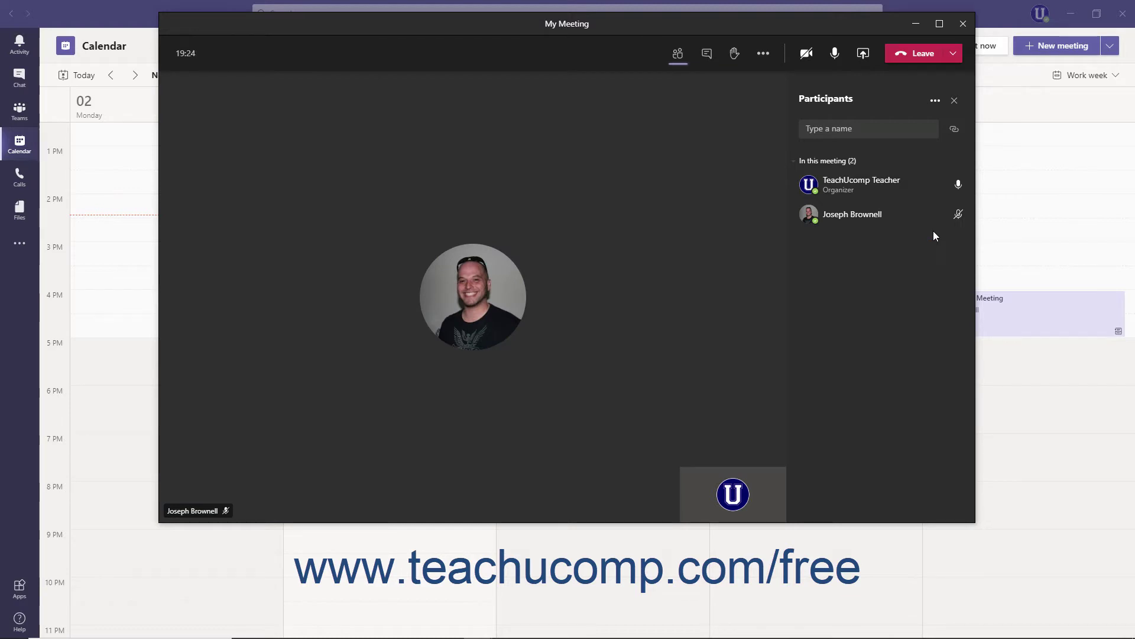
click(937, 164)
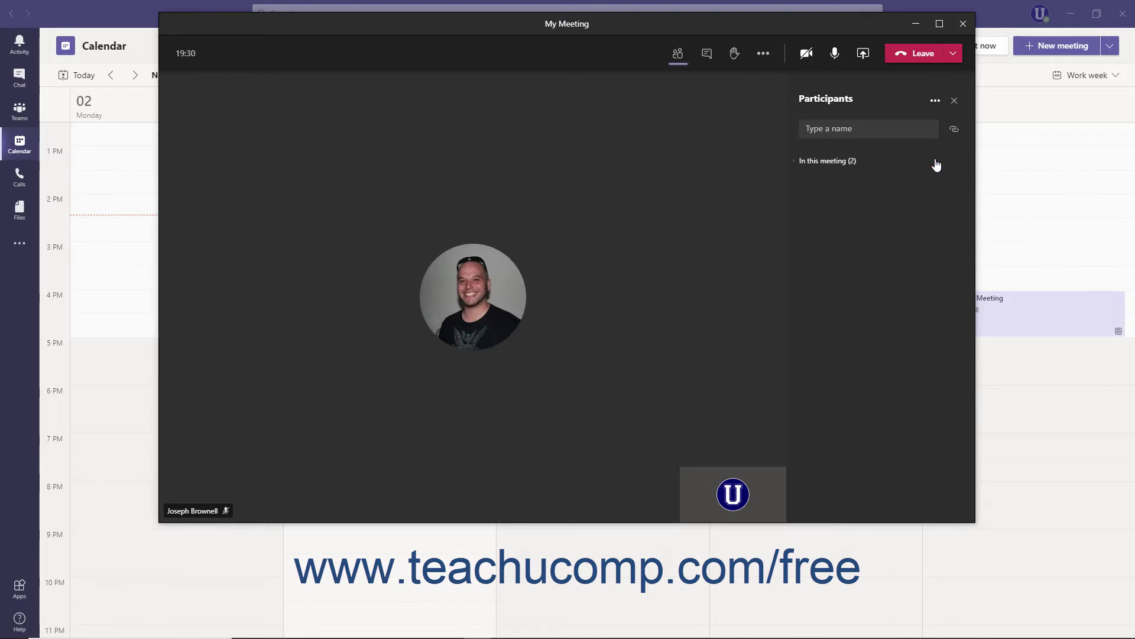
click(937, 163)
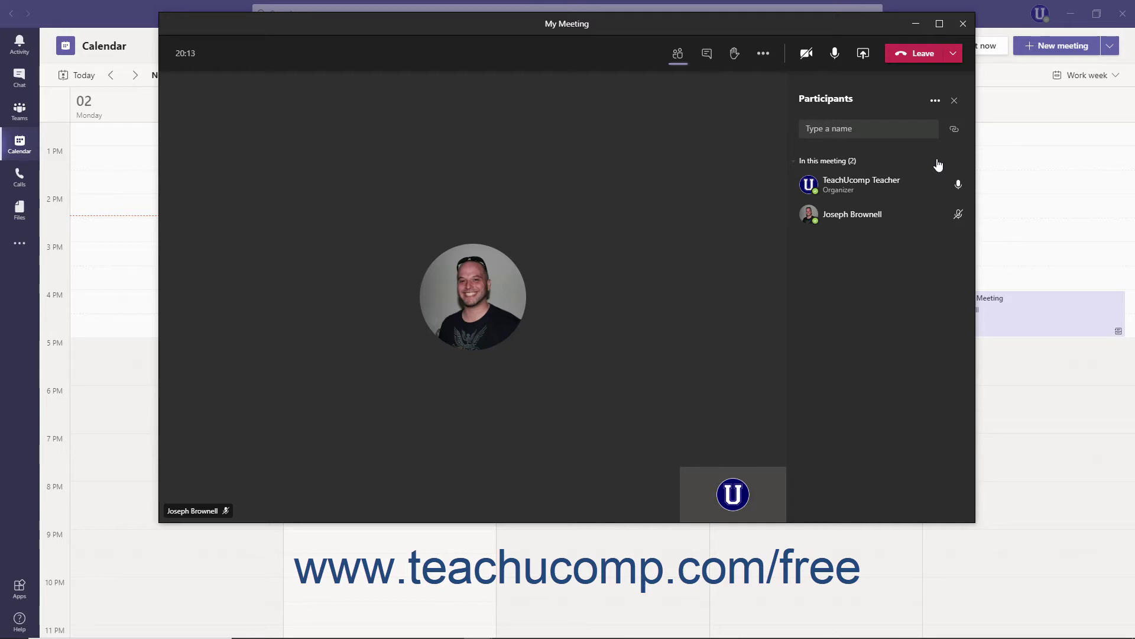
Step: Go to Manage permissions from the Participants pane's More actions menu
click(934, 104)
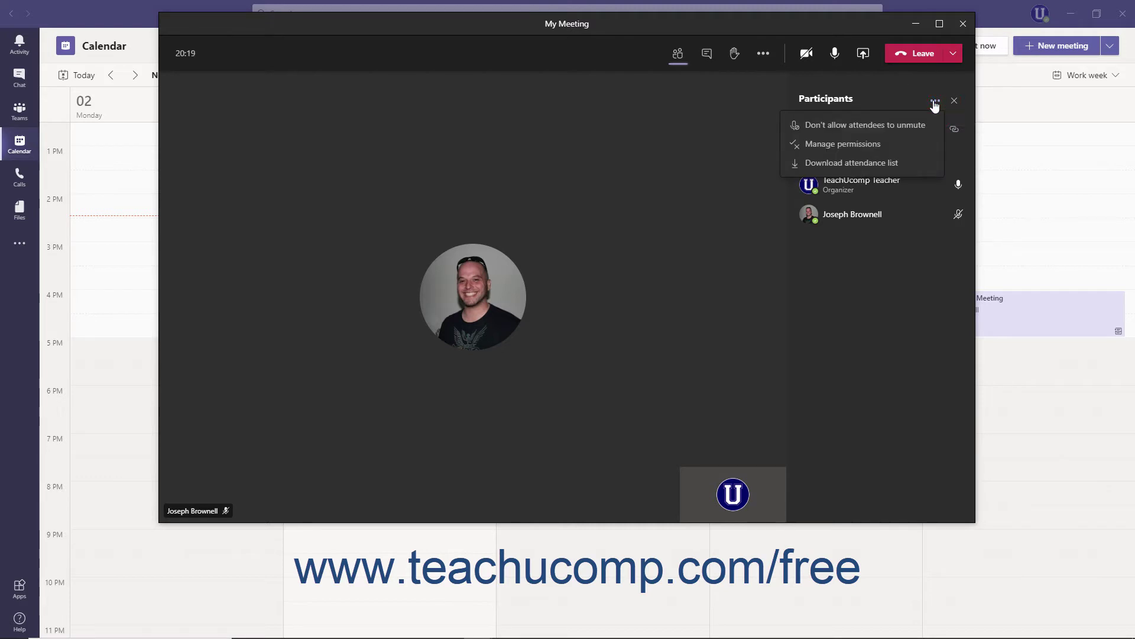
click(912, 144)
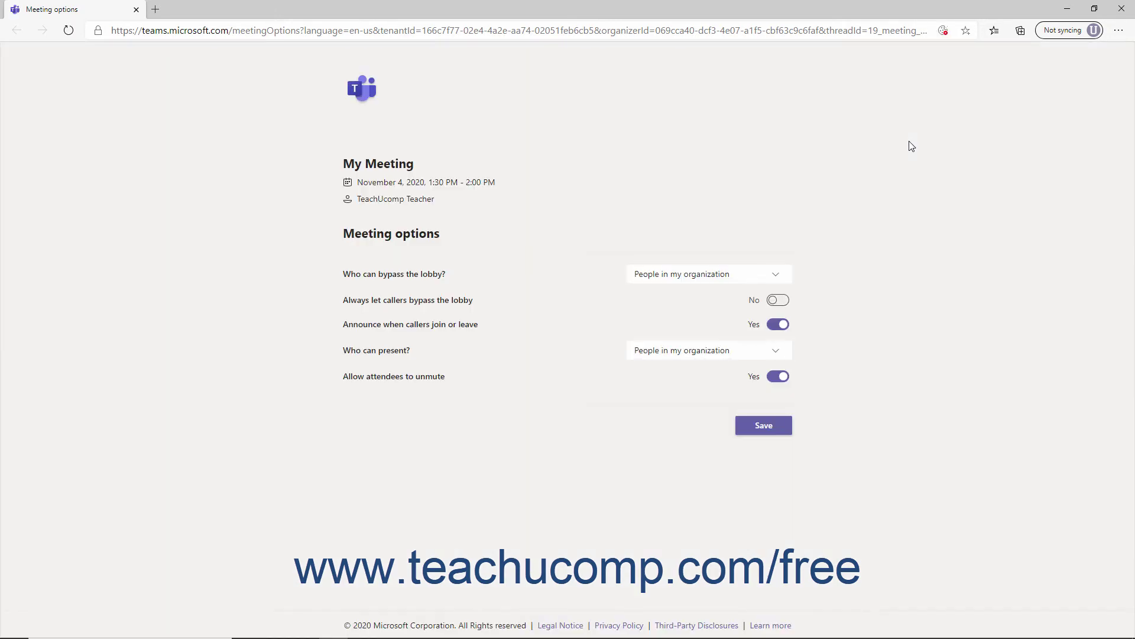
Step: Leave Who can present unchanged, keep Allow attendees to unmute on, save, and close the browser
click(779, 356)
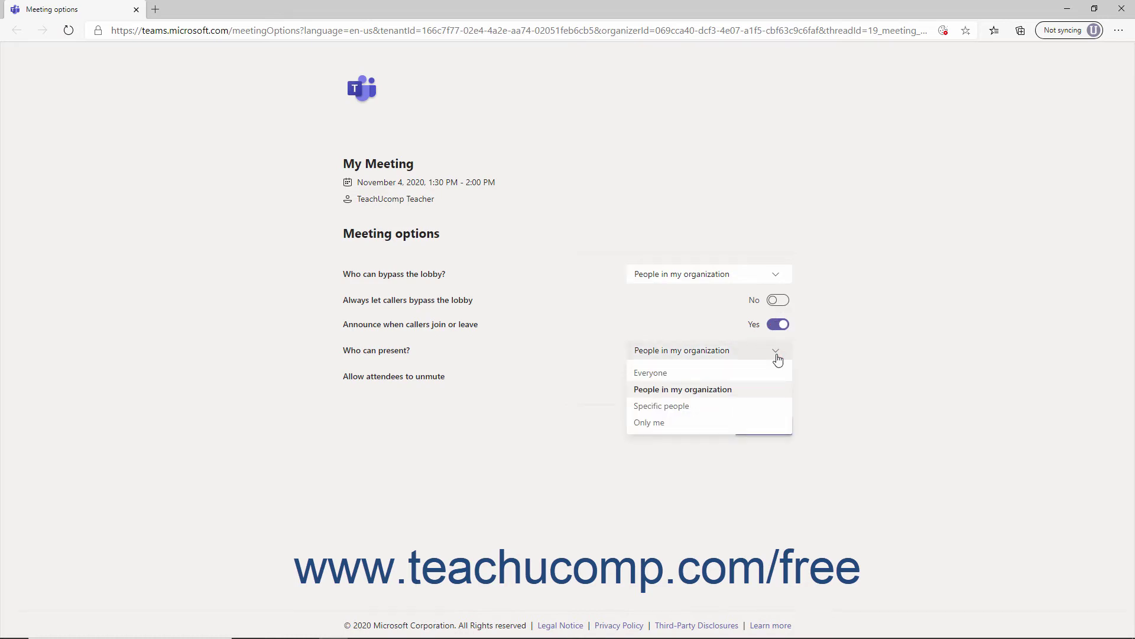
click(778, 357)
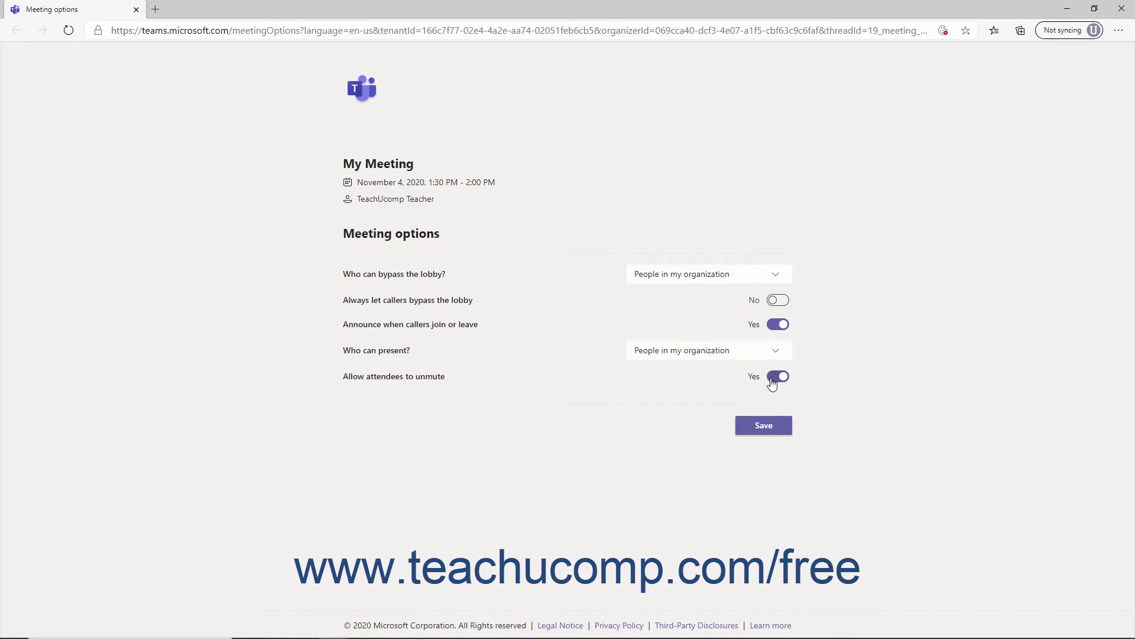
click(771, 380)
click(772, 380)
click(771, 426)
click(1121, 10)
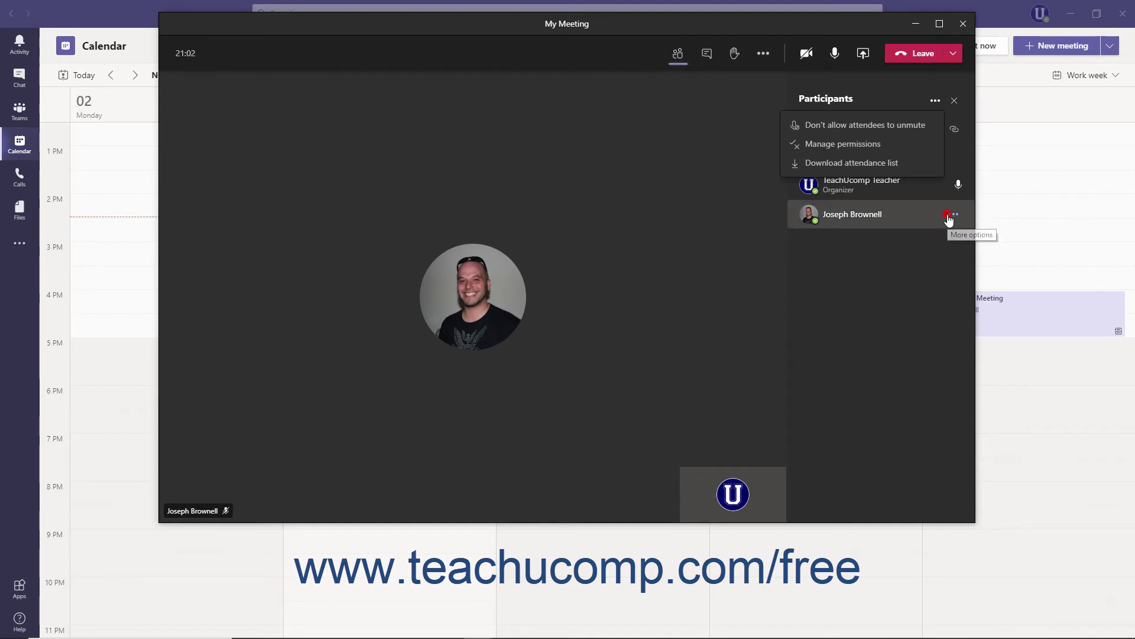
Step: Change the other participant's role to attendee and confirm the change
click(949, 220)
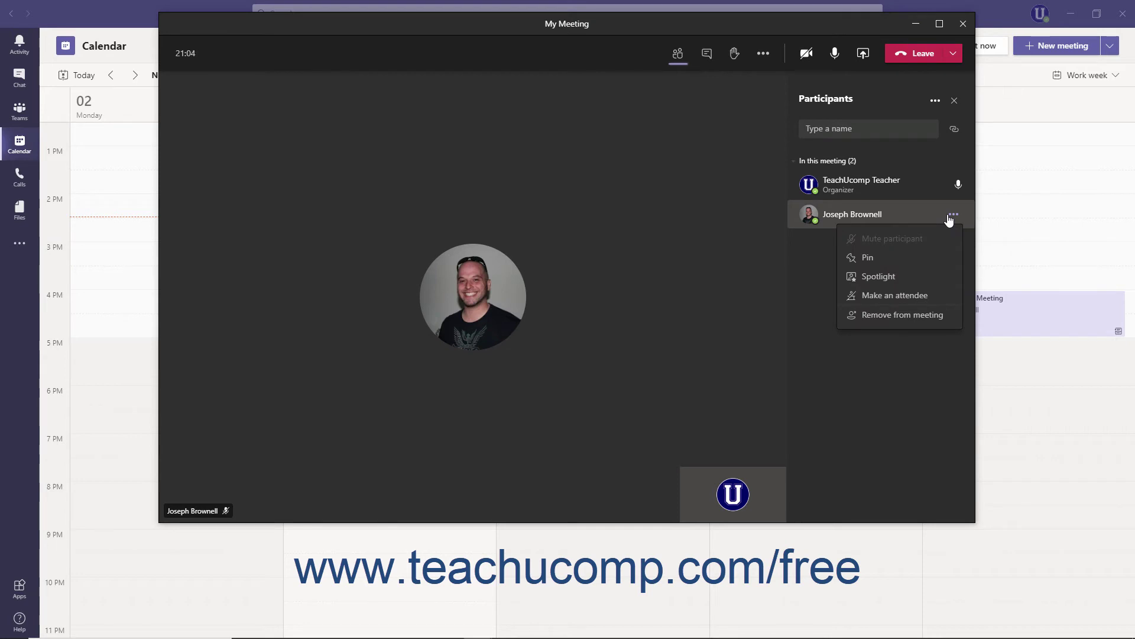
click(908, 296)
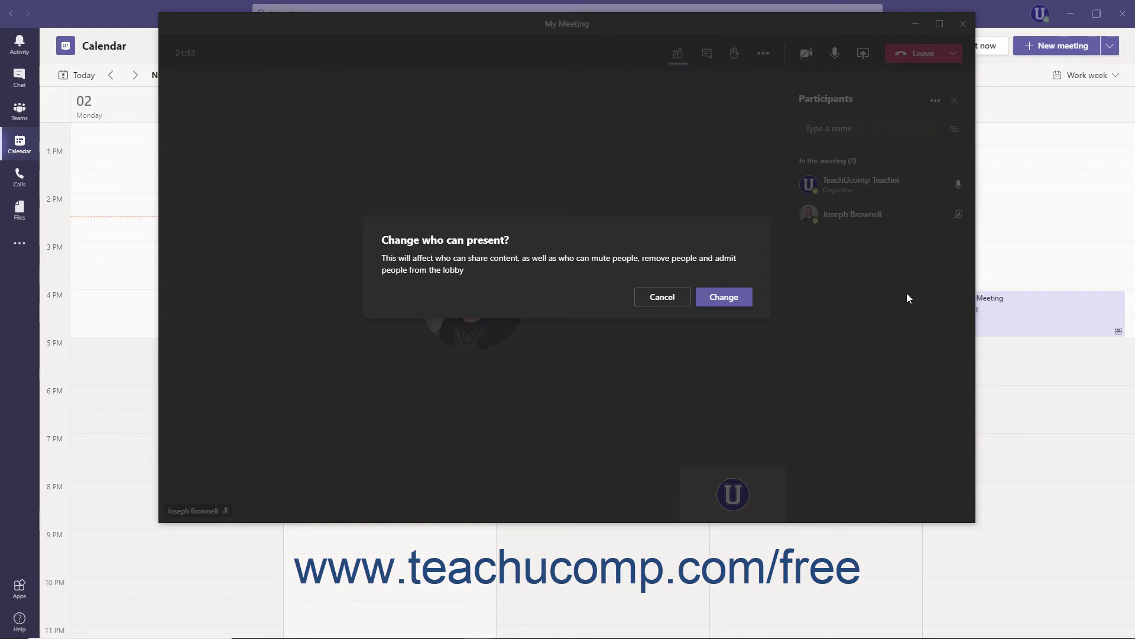
click(735, 300)
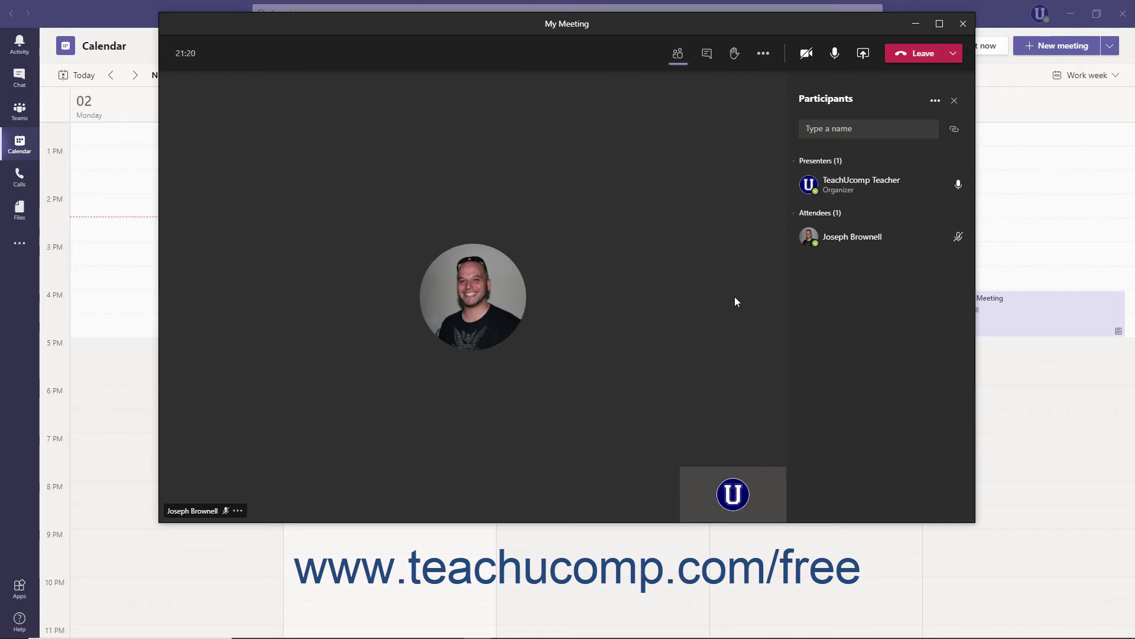
mouse_move(958, 241)
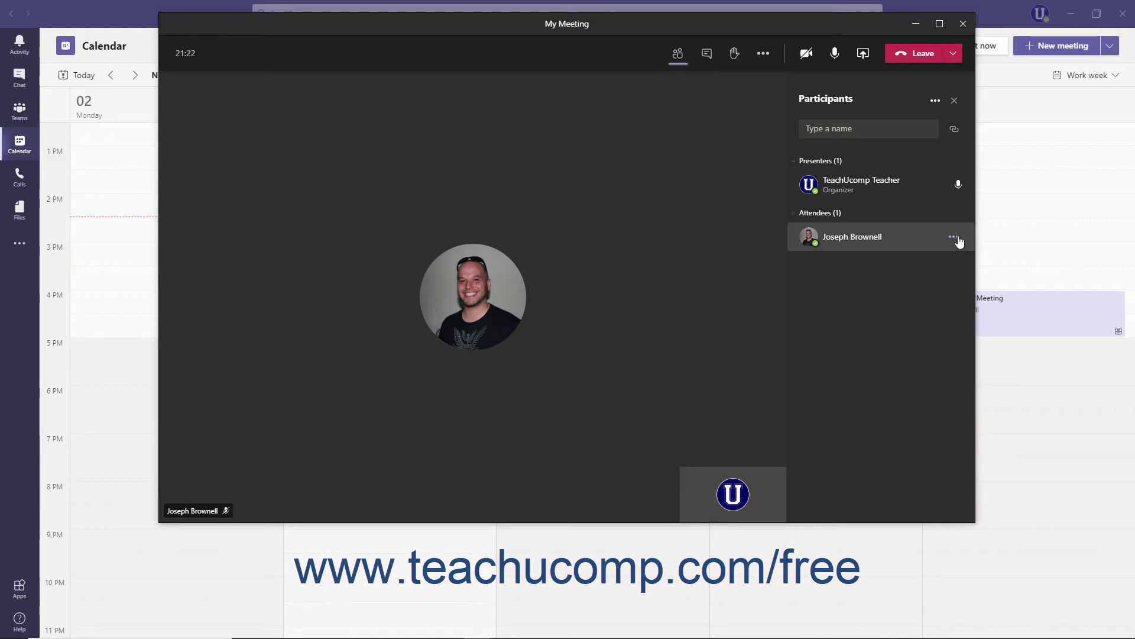
click(954, 237)
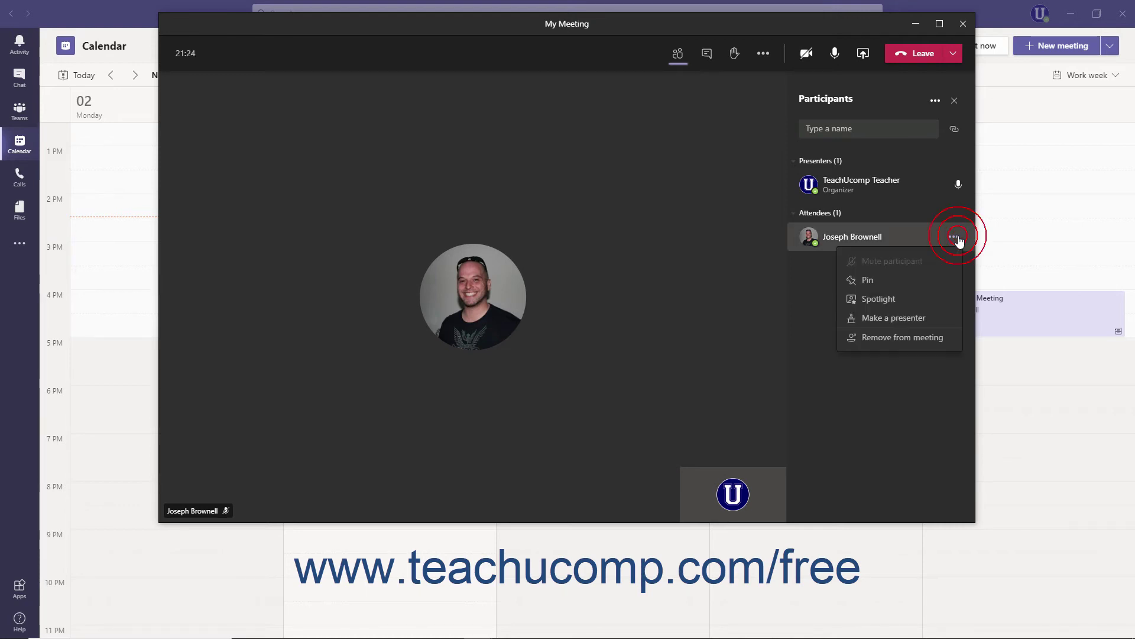
click(926, 317)
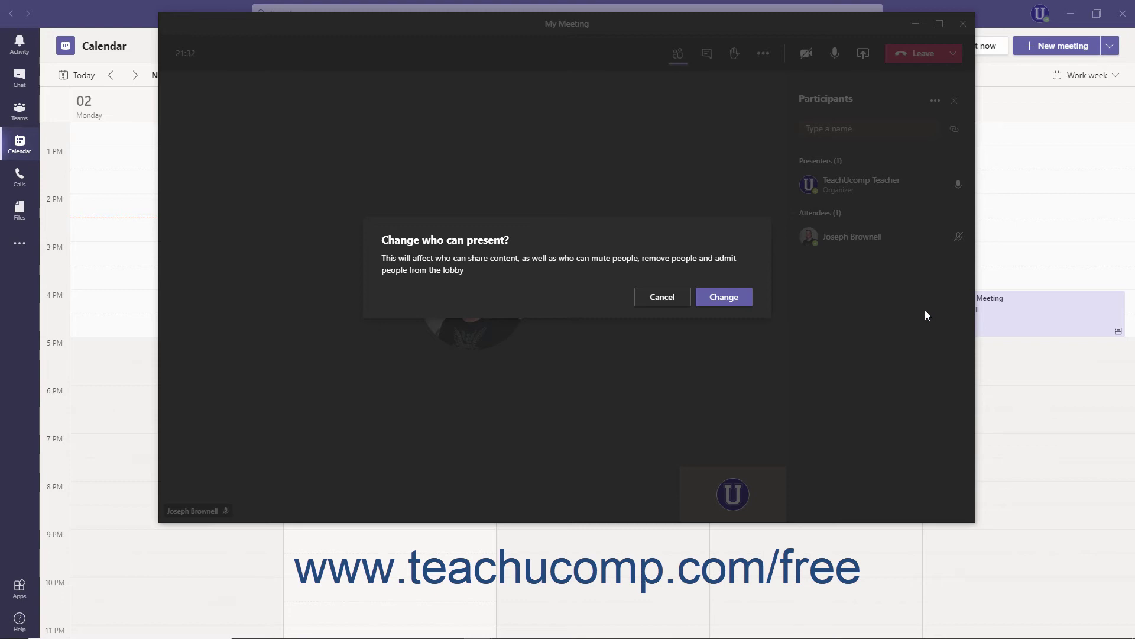
click(673, 299)
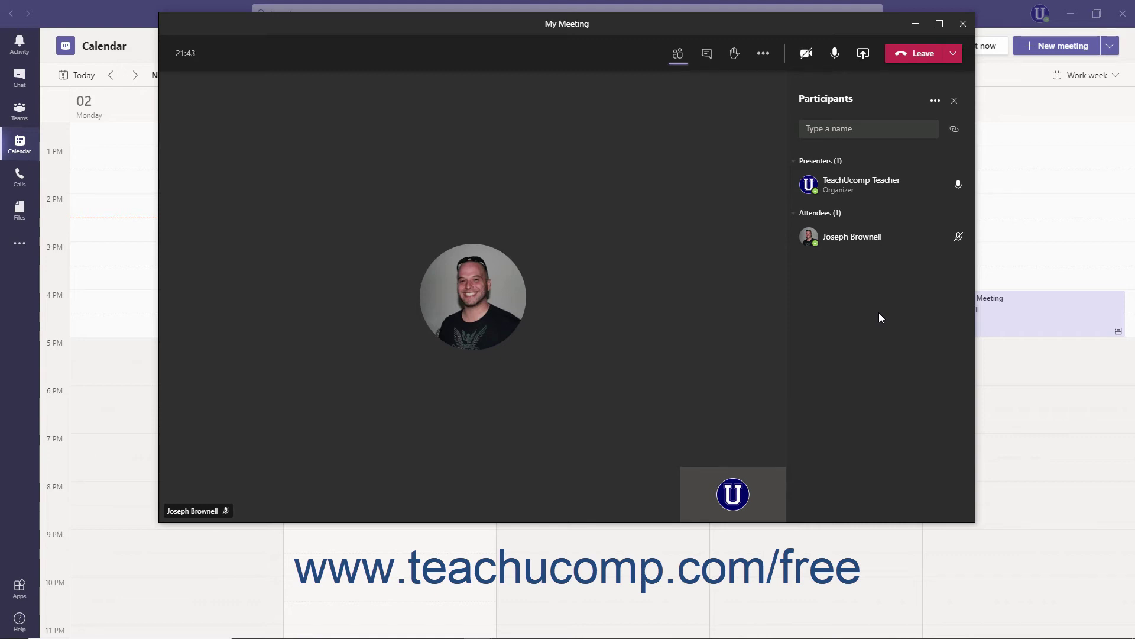
Step: Choose Don't allow attendees to unmute from More actions and confirm with Don't allow
click(935, 103)
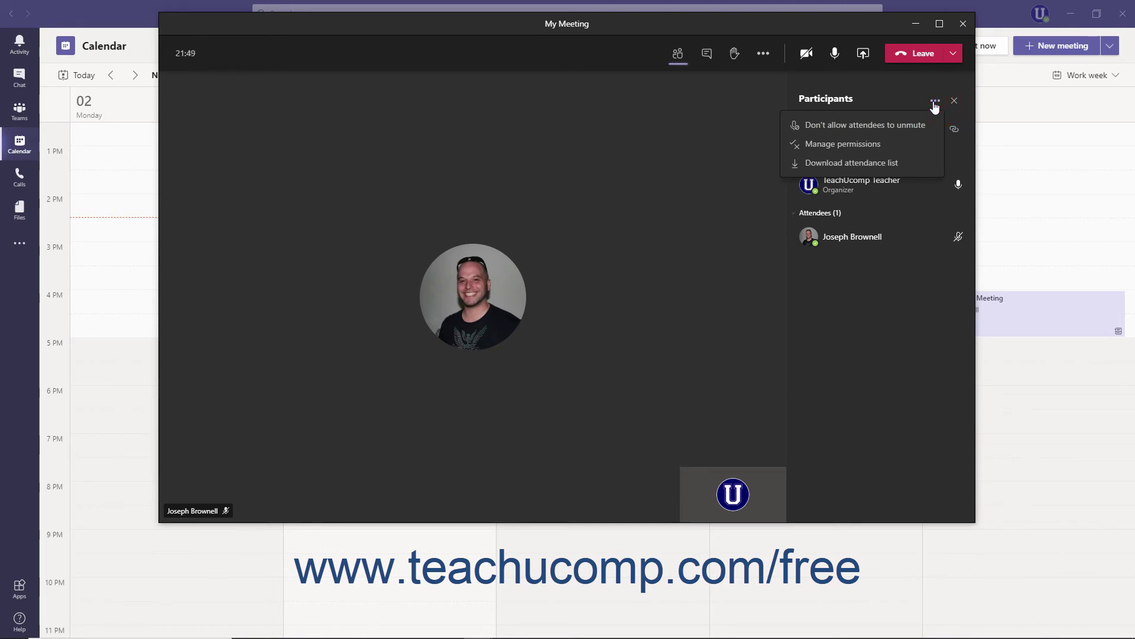
click(926, 127)
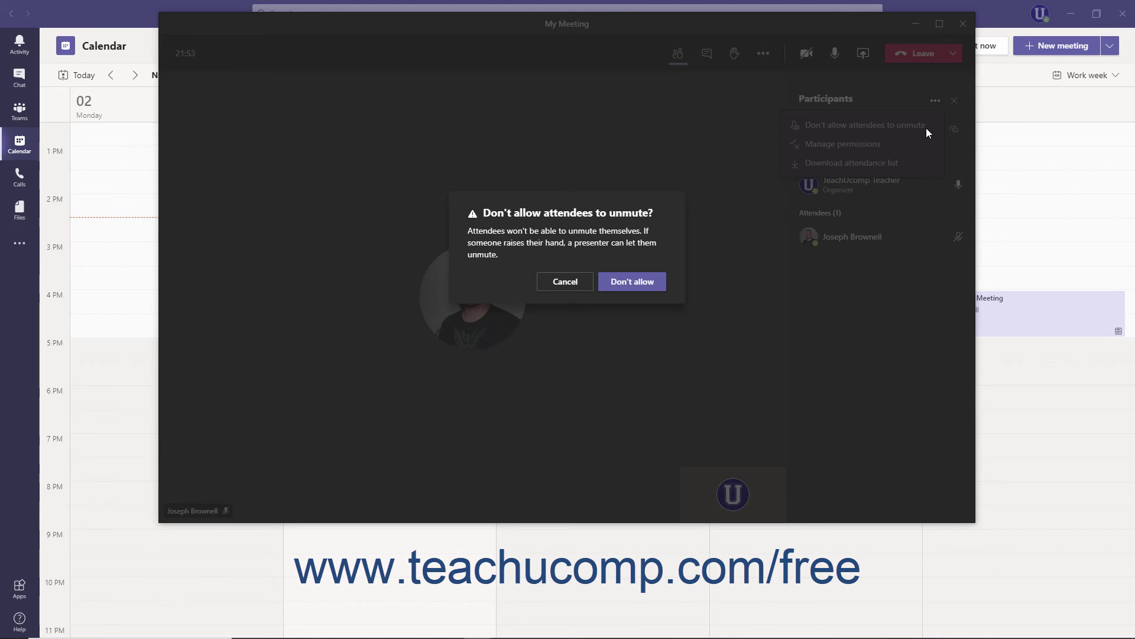
click(651, 282)
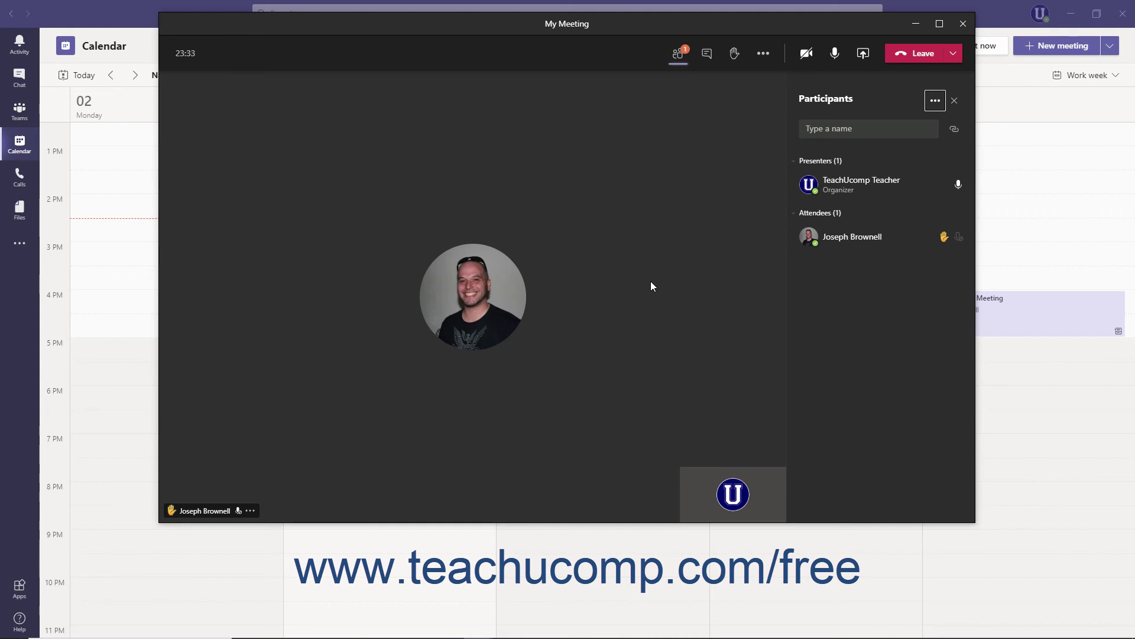
Step: Choose Allow to unmute for the hand-raising attendee
mouse_move(857, 251)
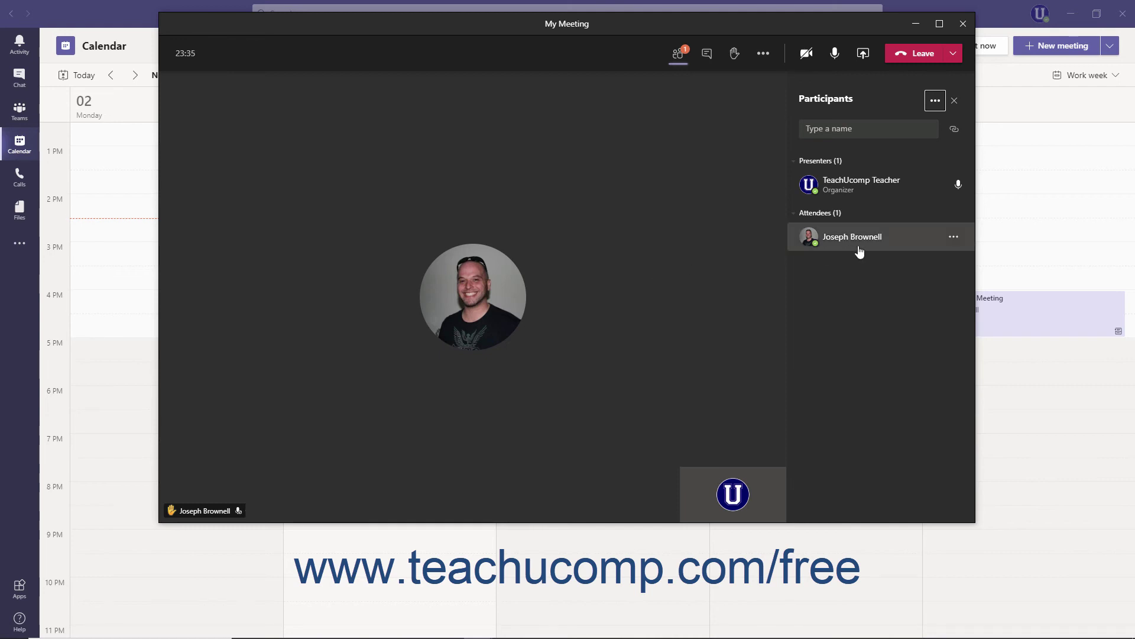
click(953, 238)
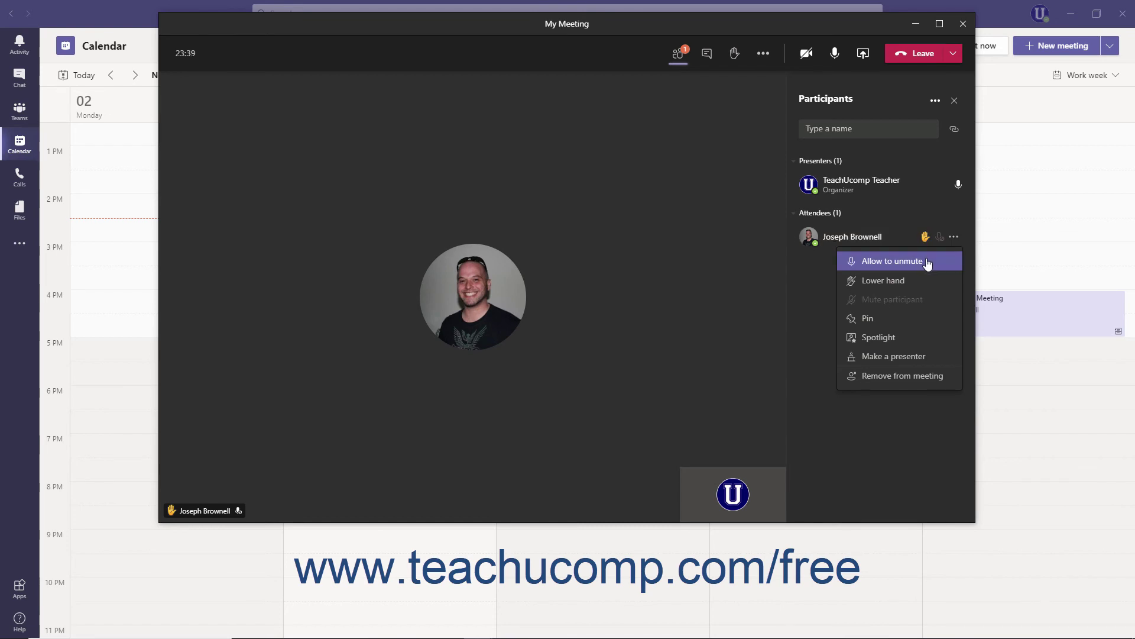
click(927, 263)
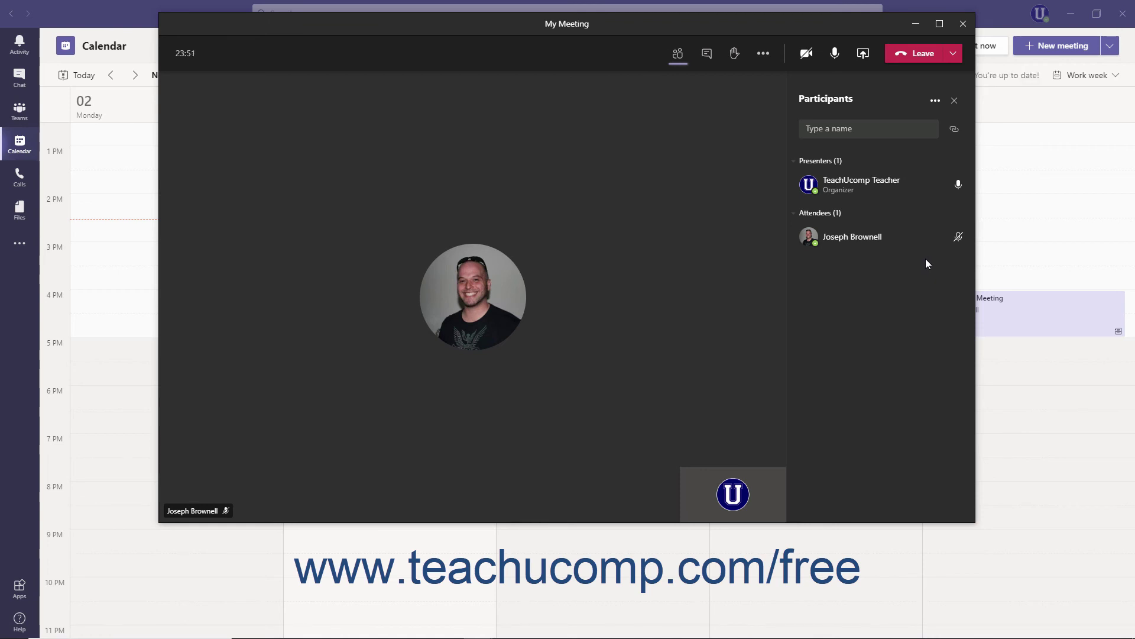
Step: Choose Allow attendees to unmute from More actions and confirm with Allow
click(936, 101)
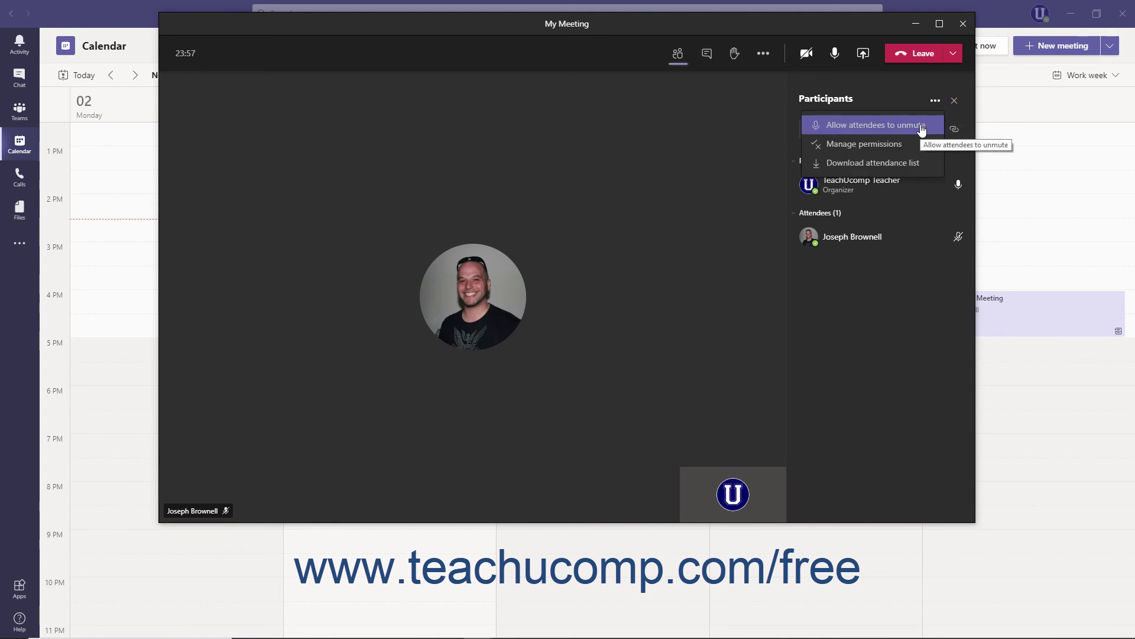
click(921, 126)
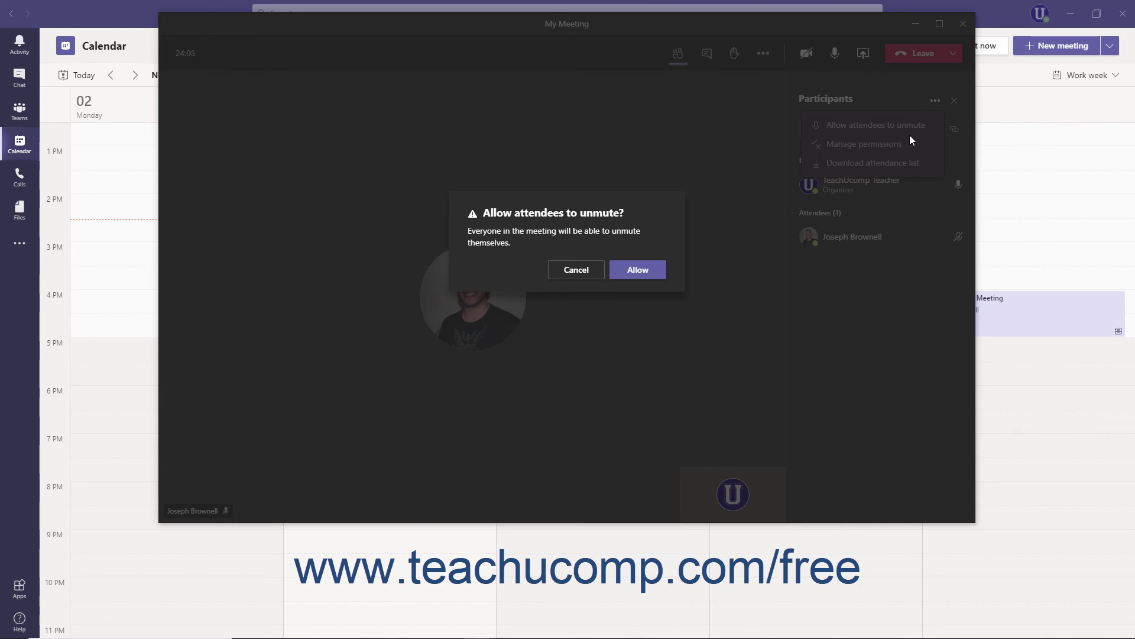
click(651, 268)
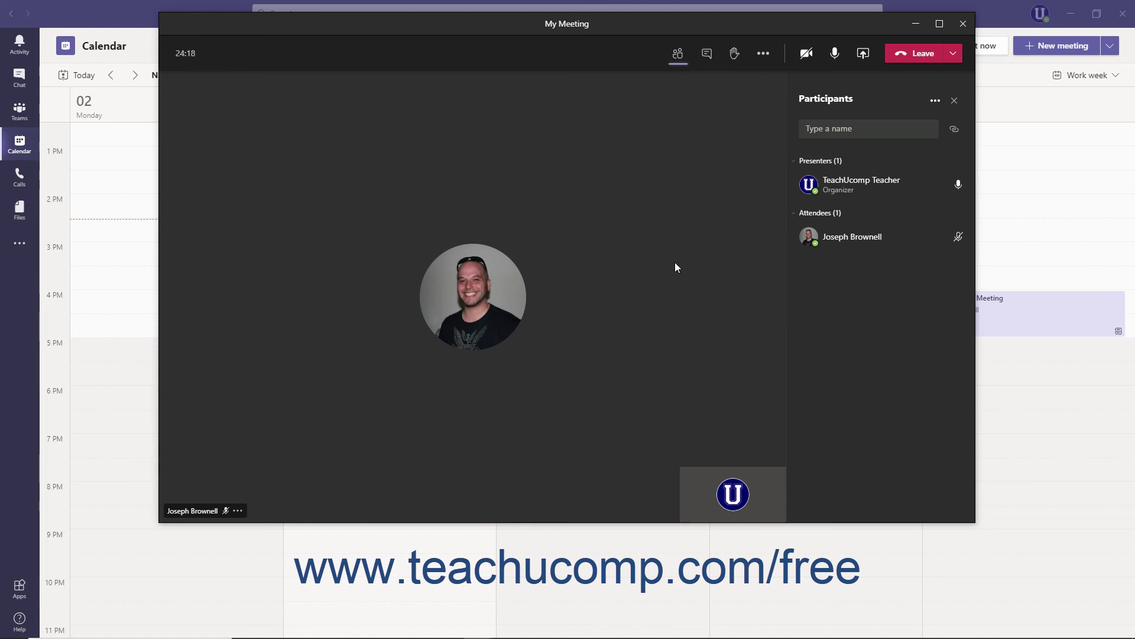
Step: Open the attendee's More options menu to reach Remove from meeting
mouse_move(881, 246)
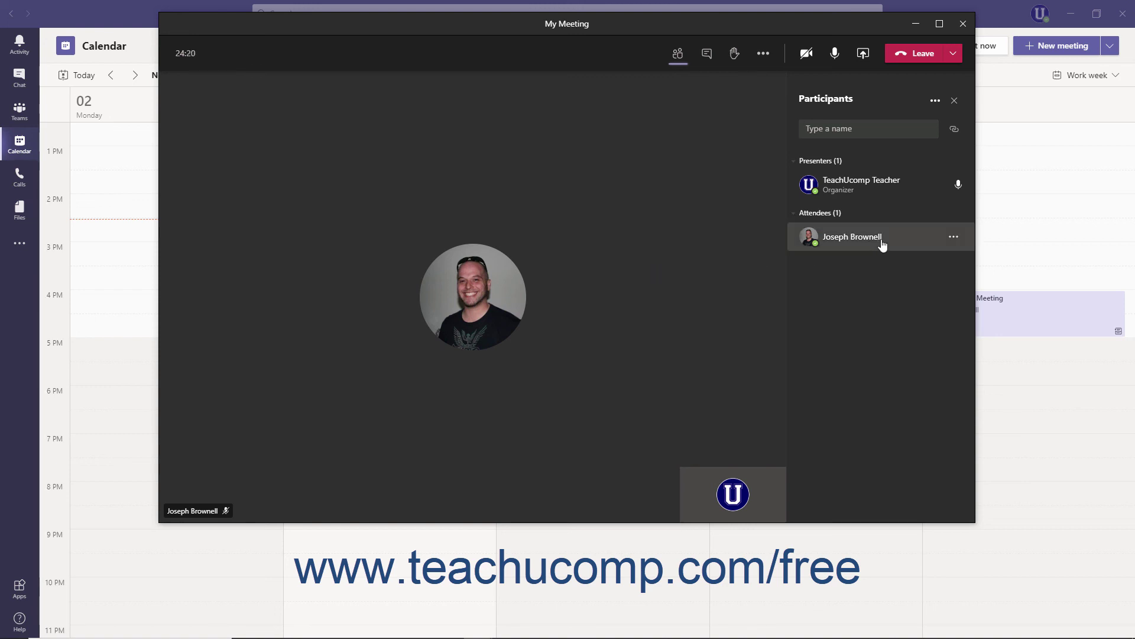
click(954, 238)
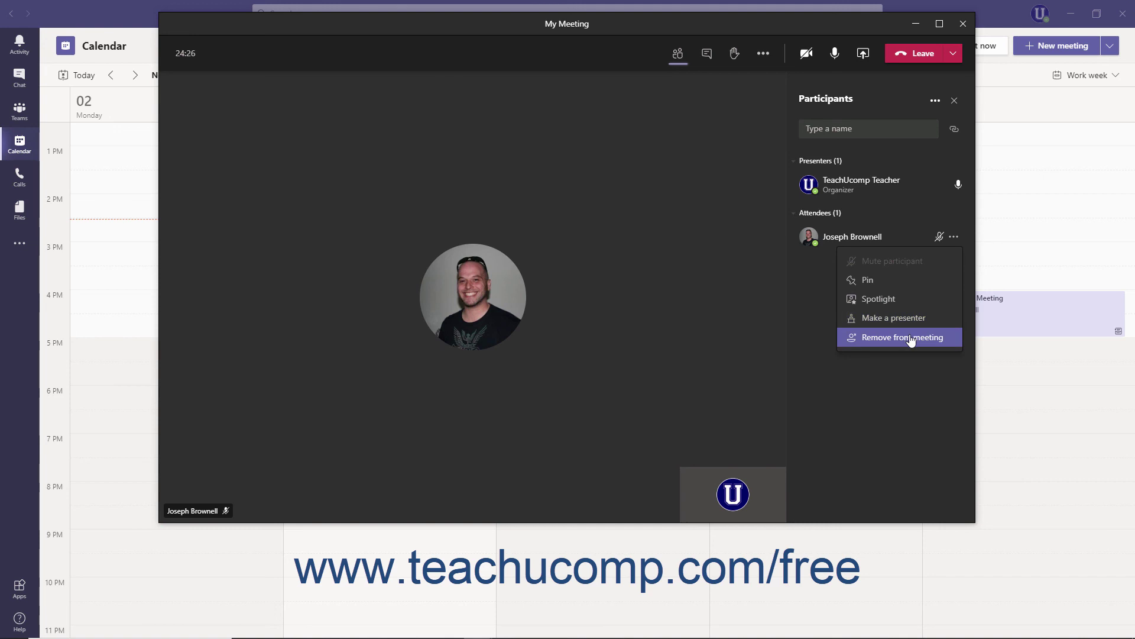